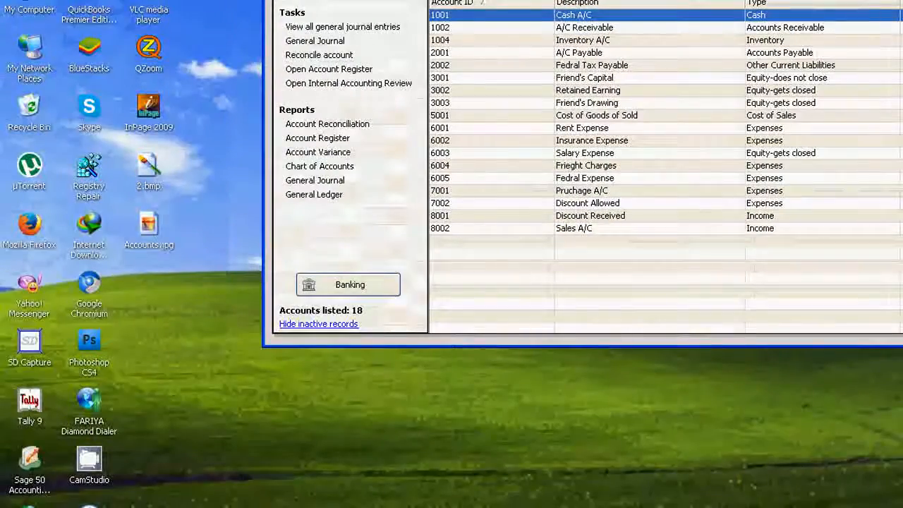
# - Leave the account list and open the default information settings for customers
pyautogui.moveTo(630, 0); pyautogui.dragTo(509, 71)
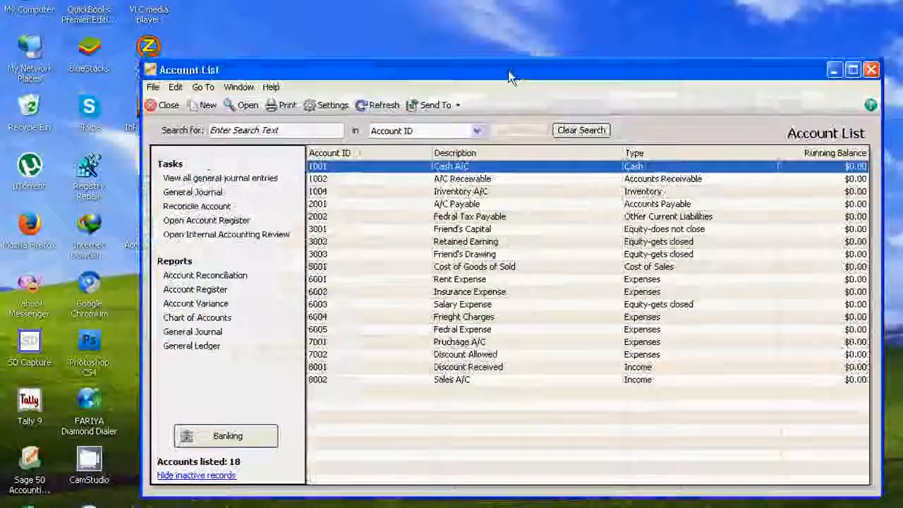
pyautogui.click(317, 506)
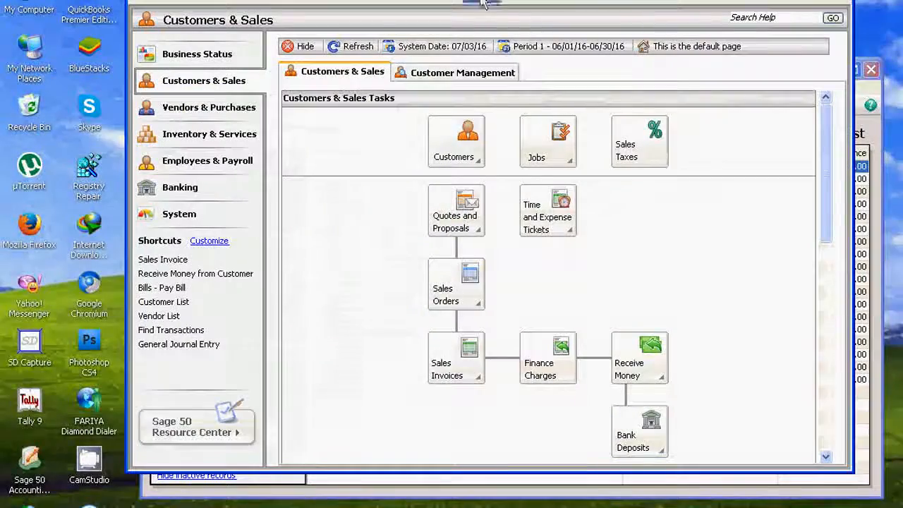
pyautogui.moveTo(487, 0)
pyautogui.mouseDown()
pyautogui.moveTo(479, 0)
pyautogui.moveTo(495, 2)
pyautogui.mouseUp()
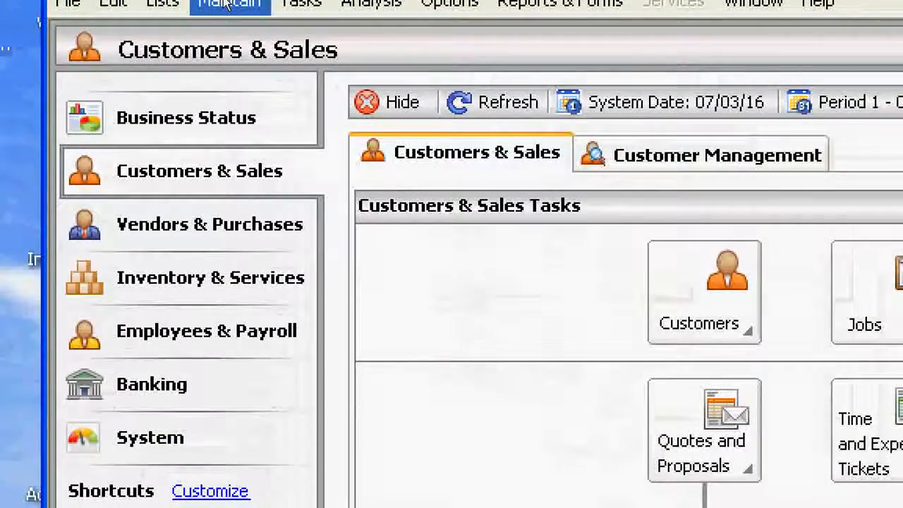
pyautogui.click(226, 4)
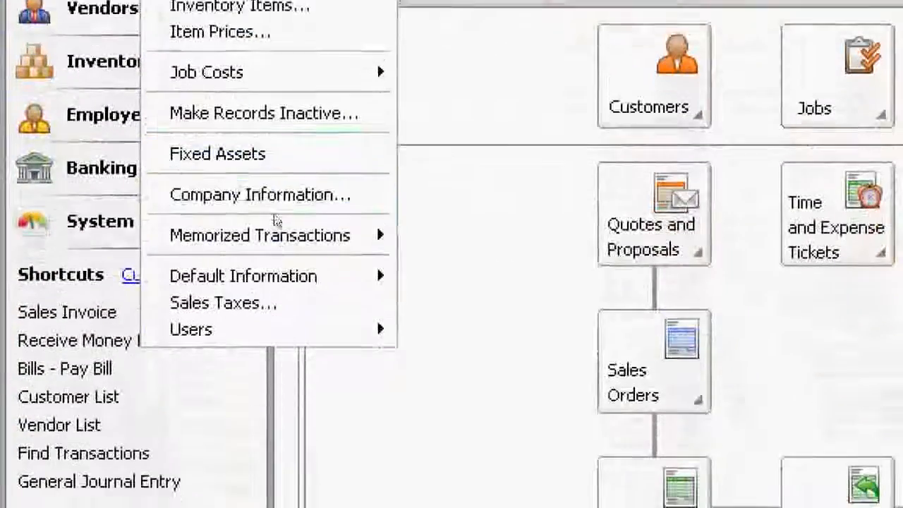
pyautogui.moveTo(287, 279)
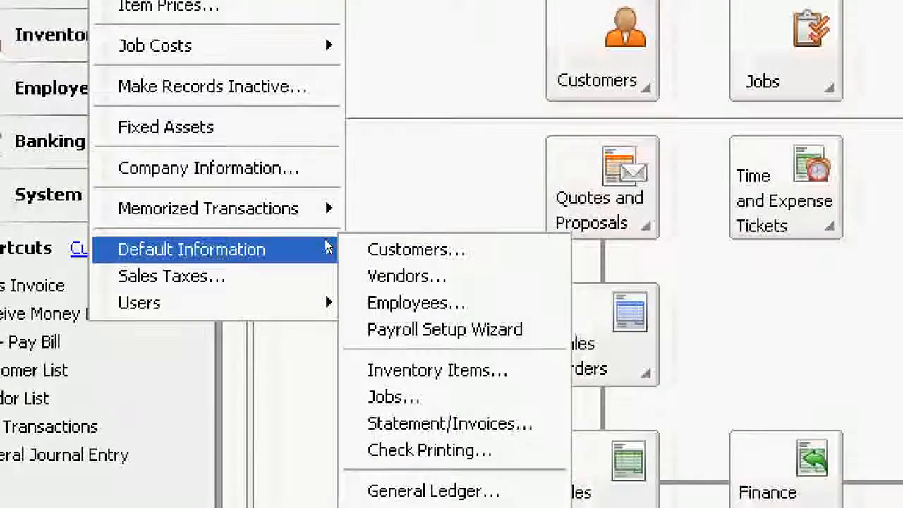
pyautogui.click(362, 247)
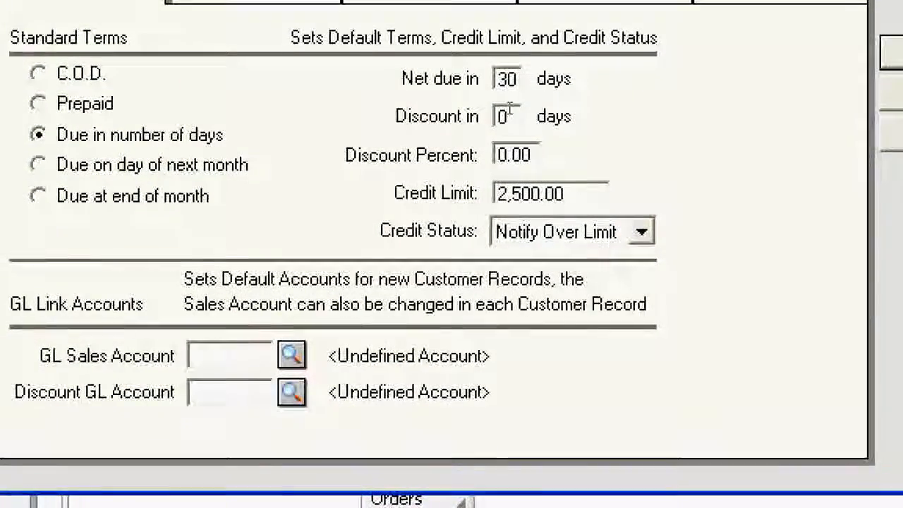
# - Set the default customer terms to a discount in 10 days at 2.50 percent, with a 50,000.00 credit limit
pyautogui.doubleClick(506, 113)
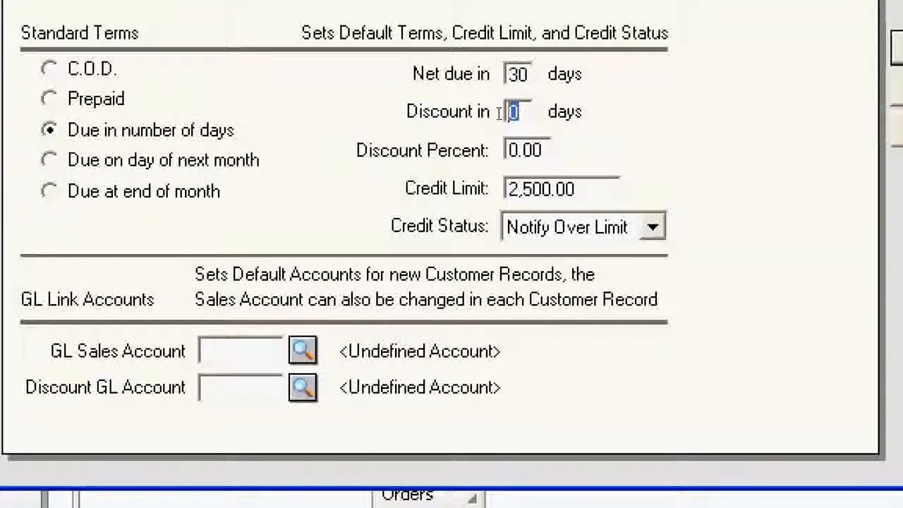
pyautogui.write('1')
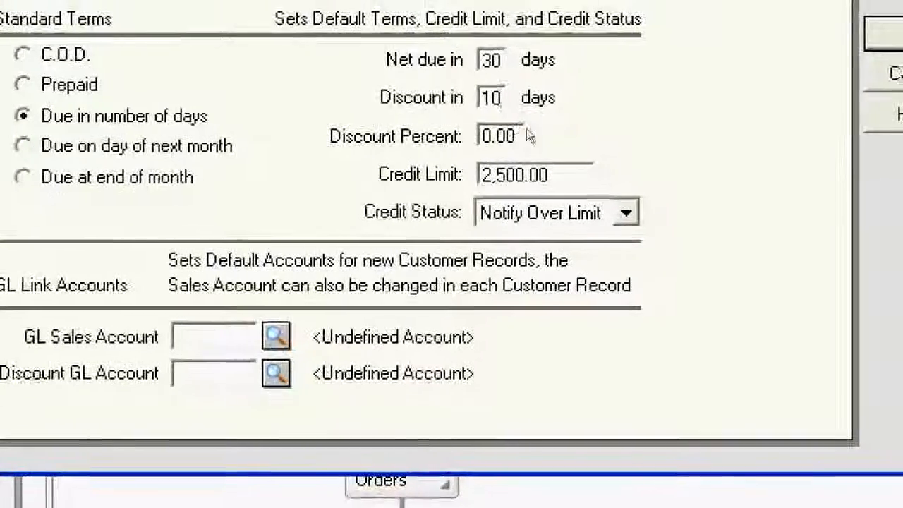
pyautogui.click(519, 133)
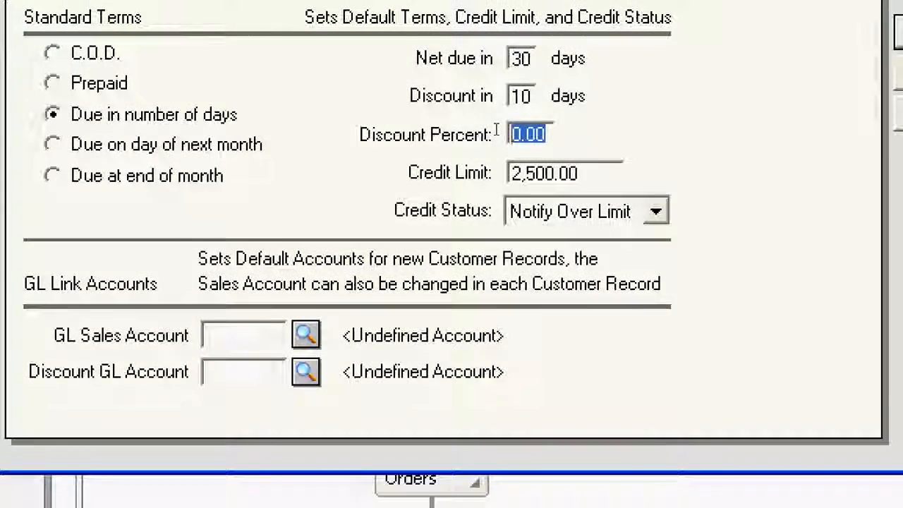
pyautogui.write('2.5')
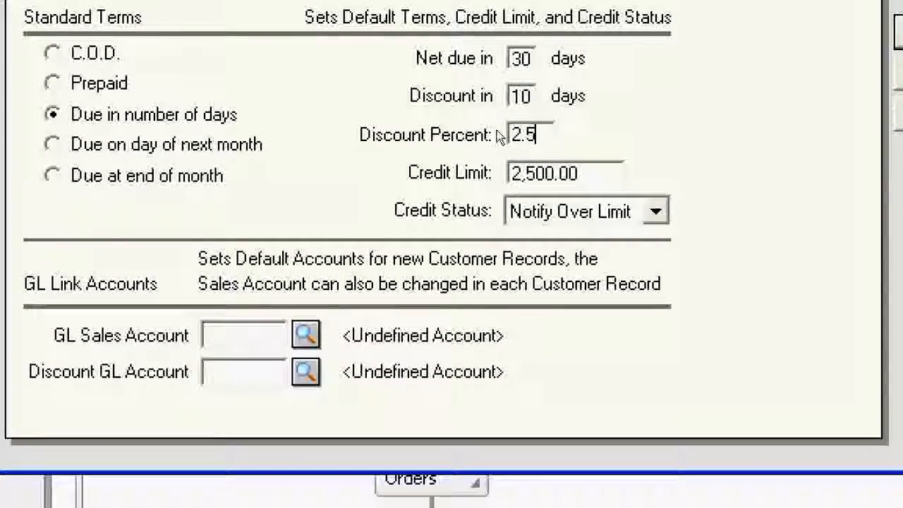
pyautogui.press('Tab')
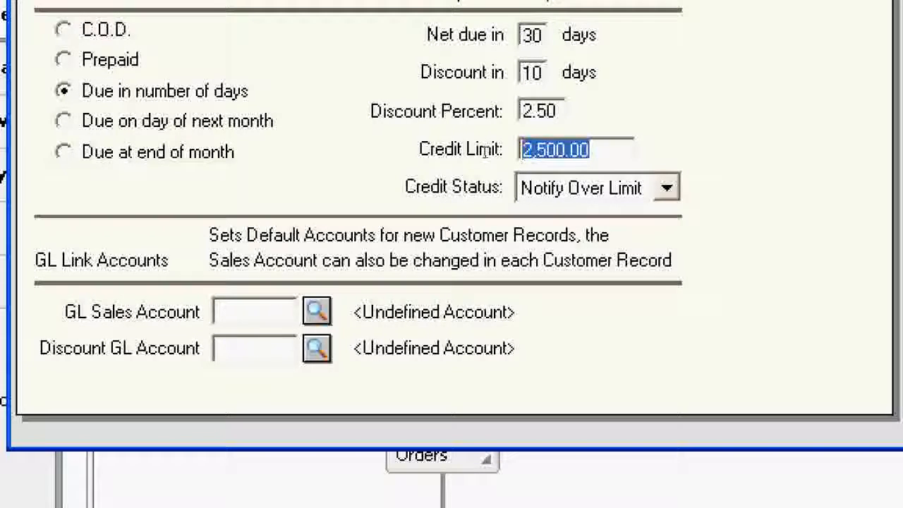
pyautogui.write('5')
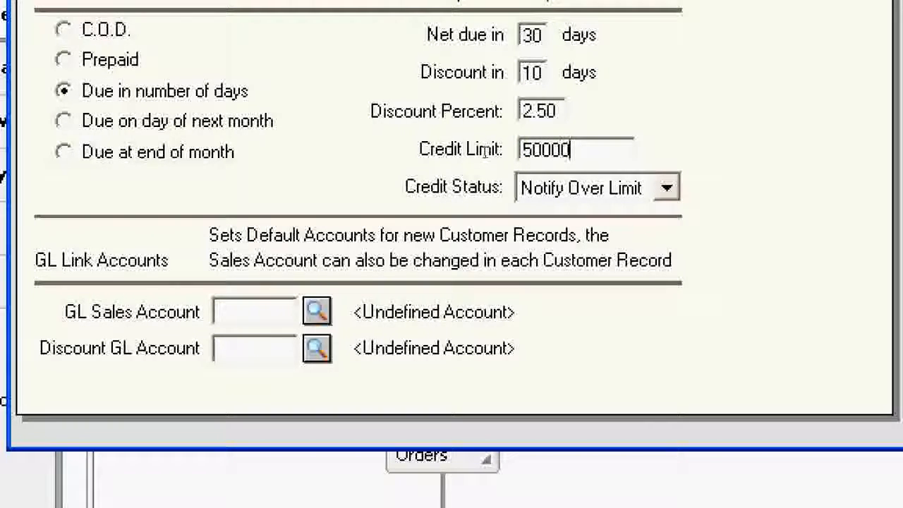
pyautogui.press('Tab')
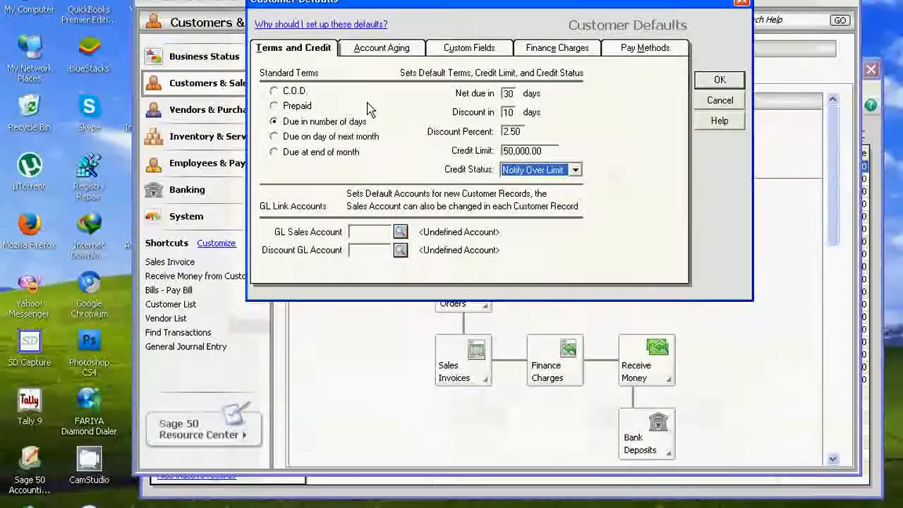
# - Assign account 8002 Sales A/C as the default GL sales account for new customer records
pyautogui.moveTo(383, 5); pyautogui.dragTo(370, 47)
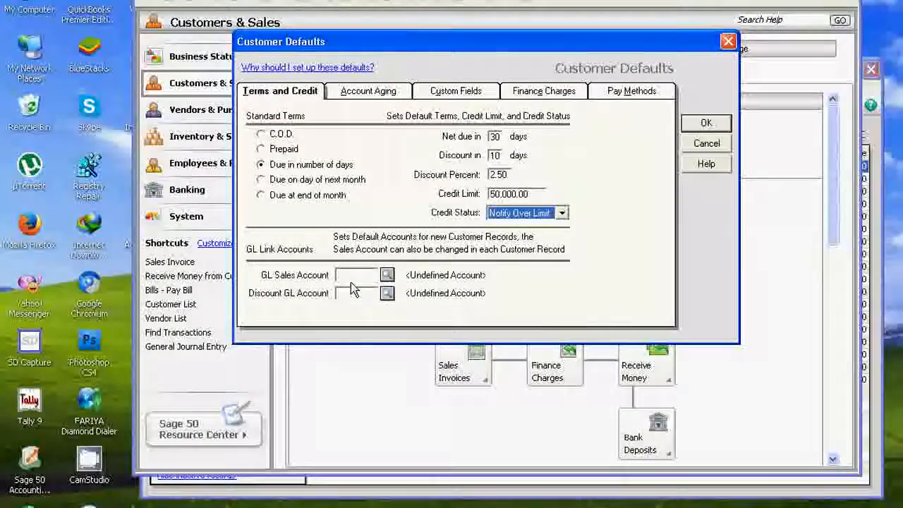
pyautogui.moveTo(459, 45); pyautogui.dragTo(462, 0)
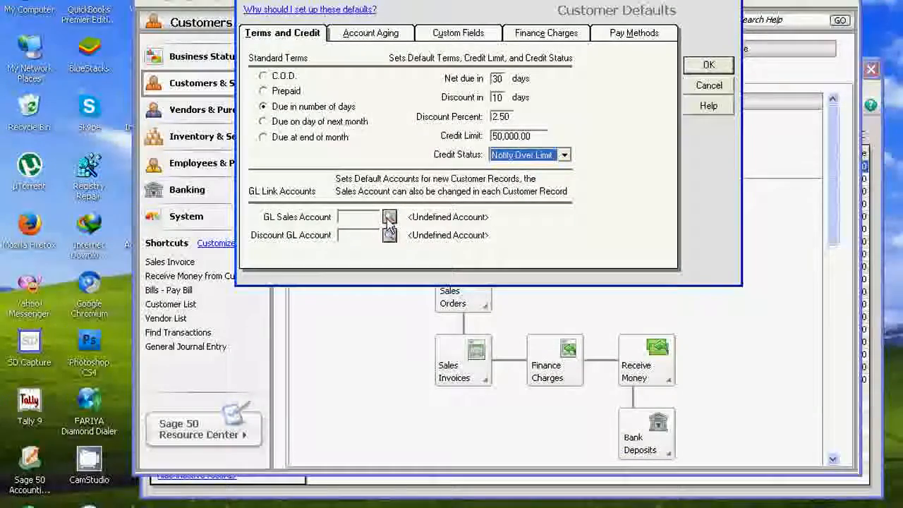
pyautogui.press('Tab')
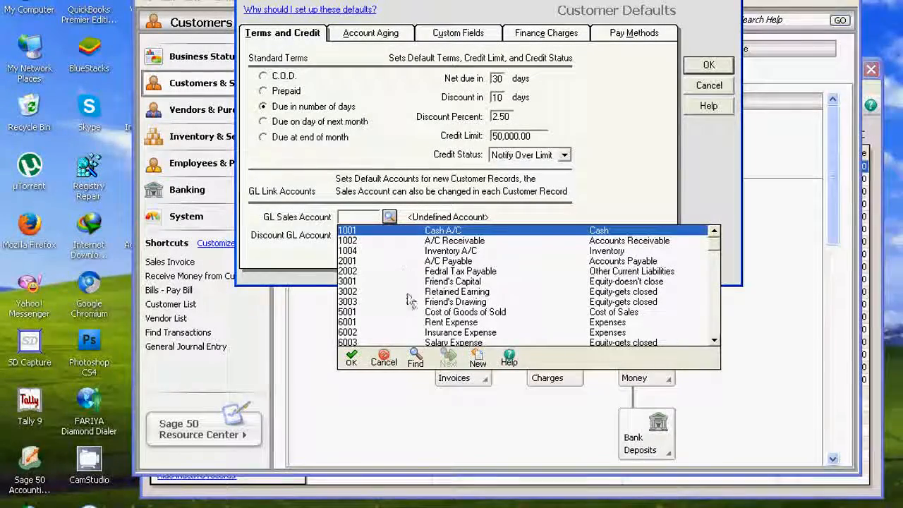
pyautogui.click(714, 344)
pyautogui.click(715, 344)
pyautogui.click(714, 343)
pyautogui.click(715, 344)
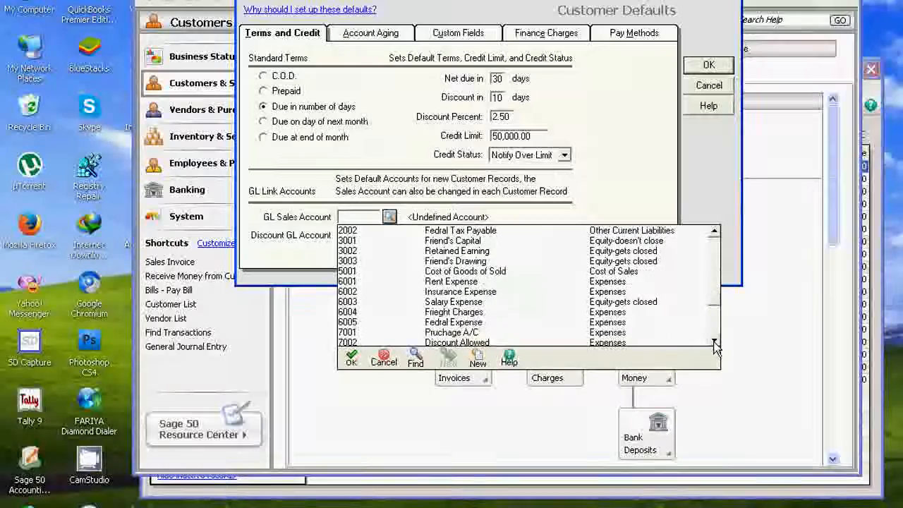
pyautogui.click(715, 344)
pyautogui.click(715, 344)
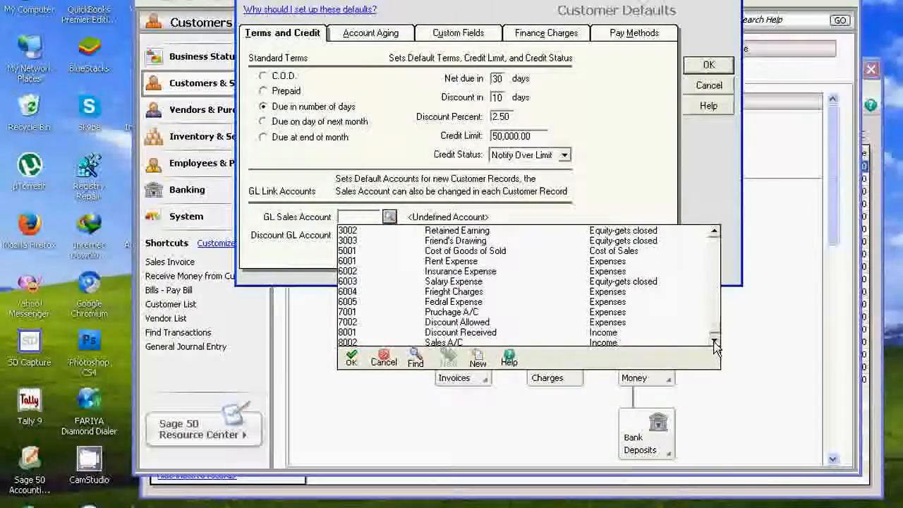
pyautogui.click(443, 343)
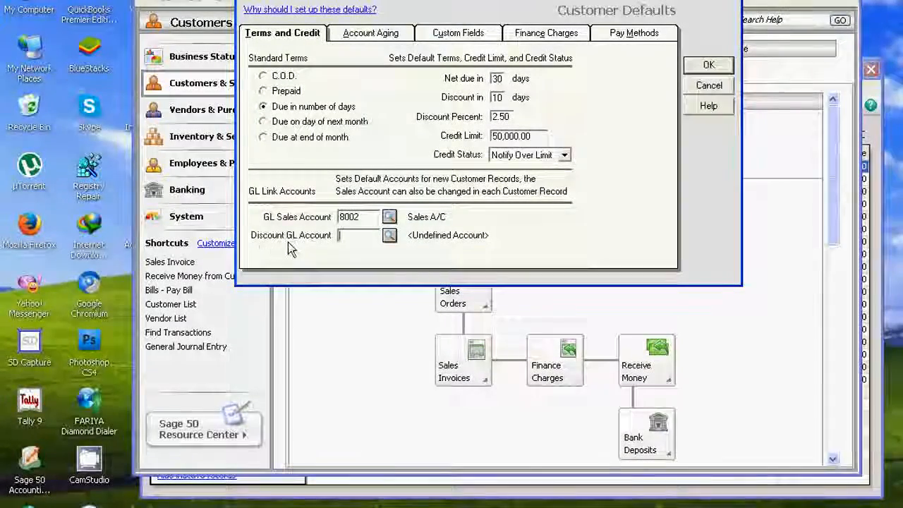
# - Assign account 7002 Discount Allowed as the default discount GL account for customers
pyautogui.click(390, 236)
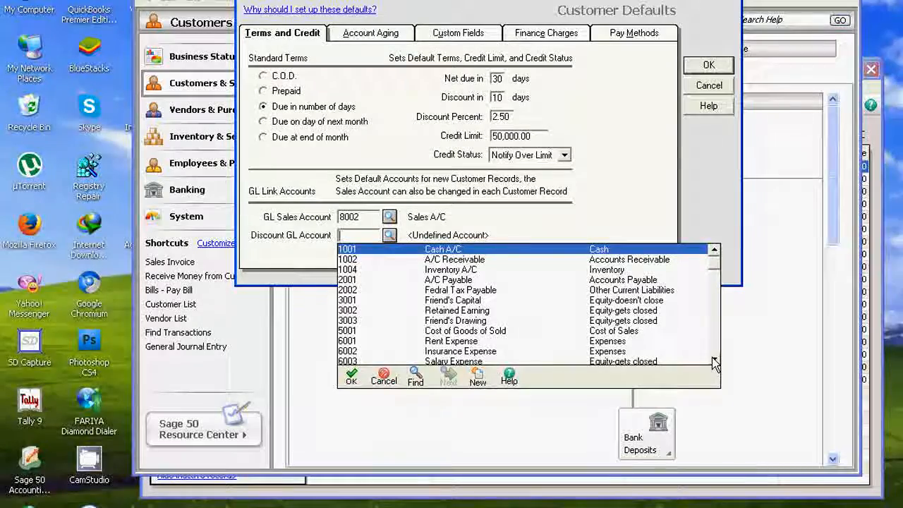
pyautogui.click(714, 362)
pyautogui.click(715, 362)
pyautogui.click(715, 362)
pyautogui.click(714, 362)
pyautogui.click(714, 362)
pyautogui.click(715, 362)
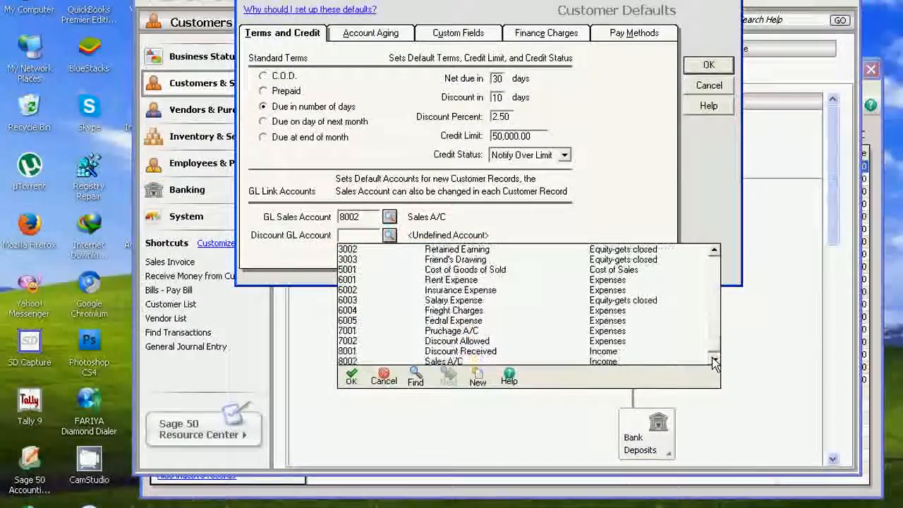
pyautogui.doubleClick(457, 340)
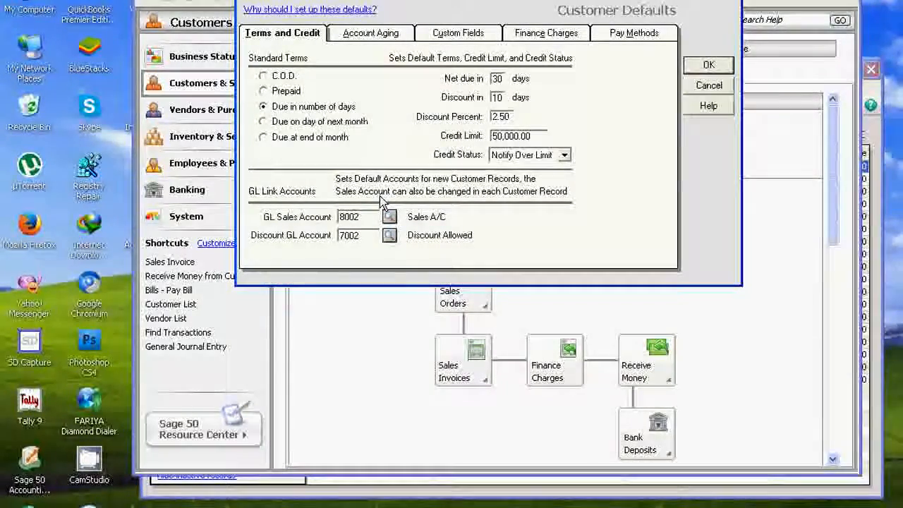
# - Review the customer defaults for account aging, custom field labels and finance charges
pyautogui.click(368, 36)
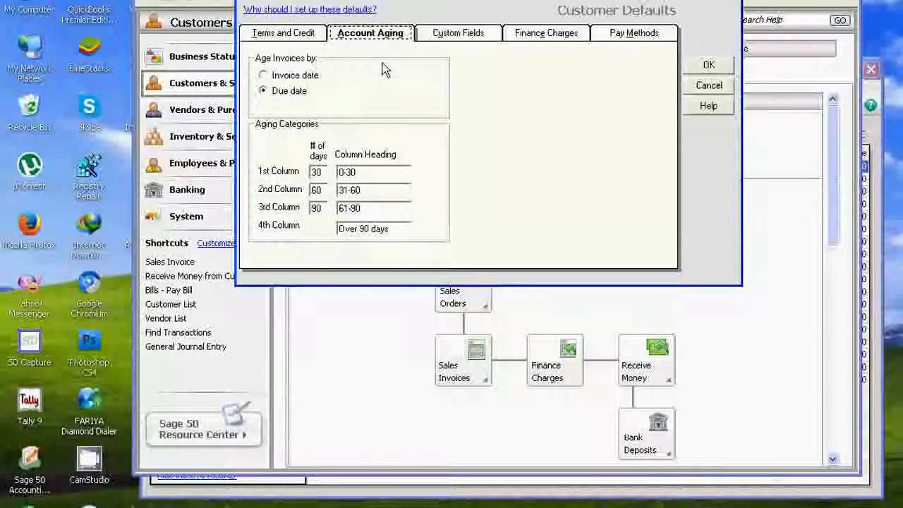
pyautogui.click(455, 40)
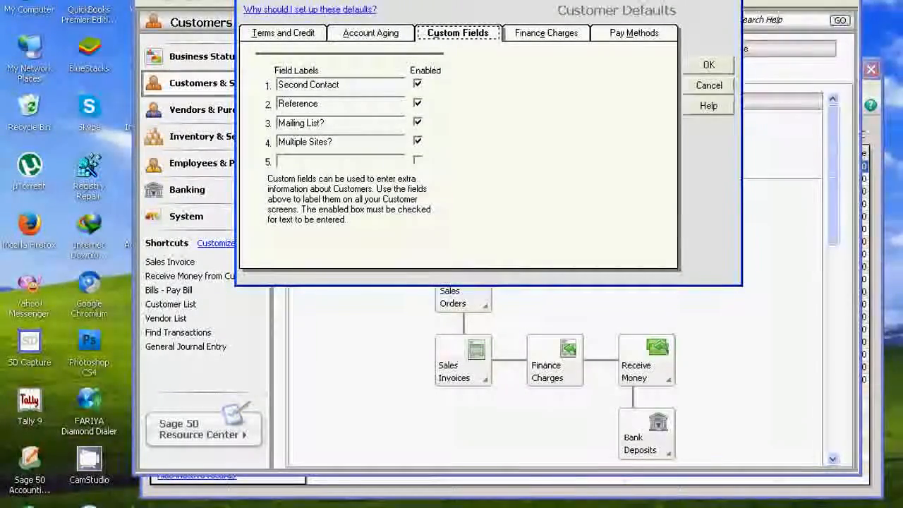
pyautogui.click(344, 85)
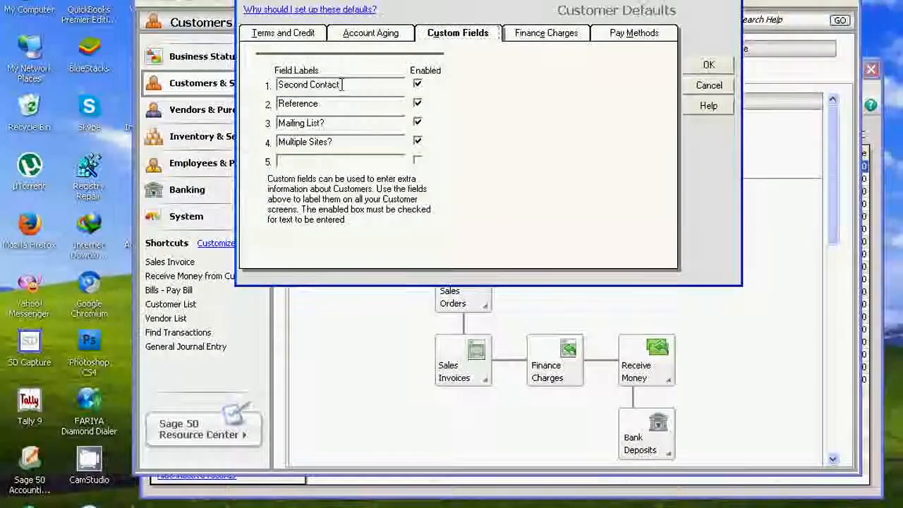
pyautogui.moveTo(355, 85); pyautogui.dragTo(264, 88)
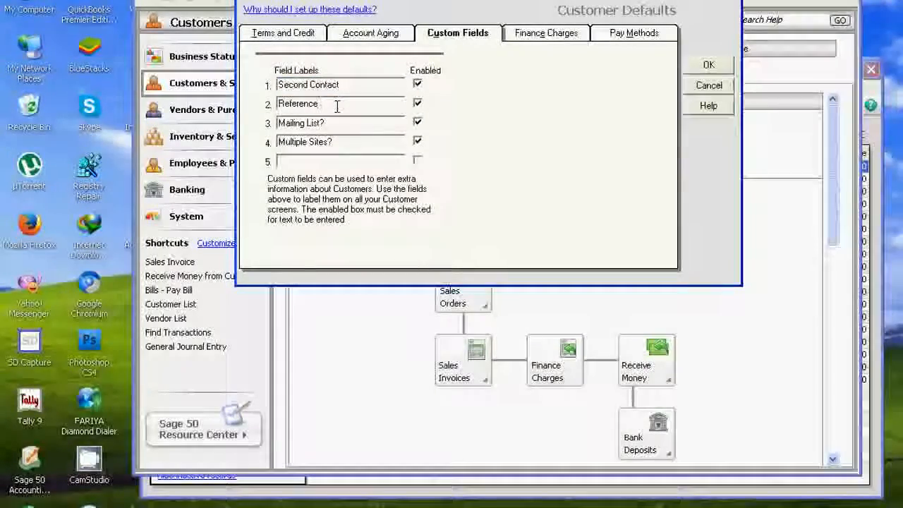
pyautogui.doubleClick(334, 105)
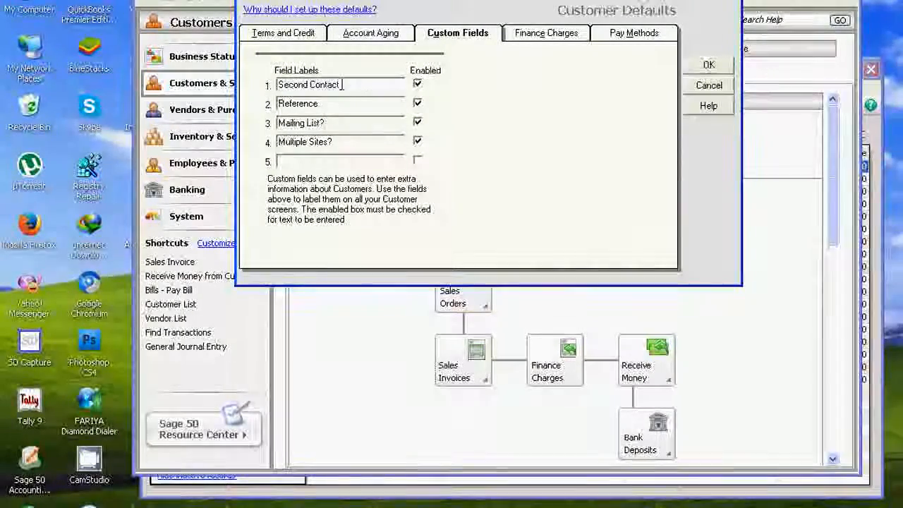
pyautogui.click(359, 84)
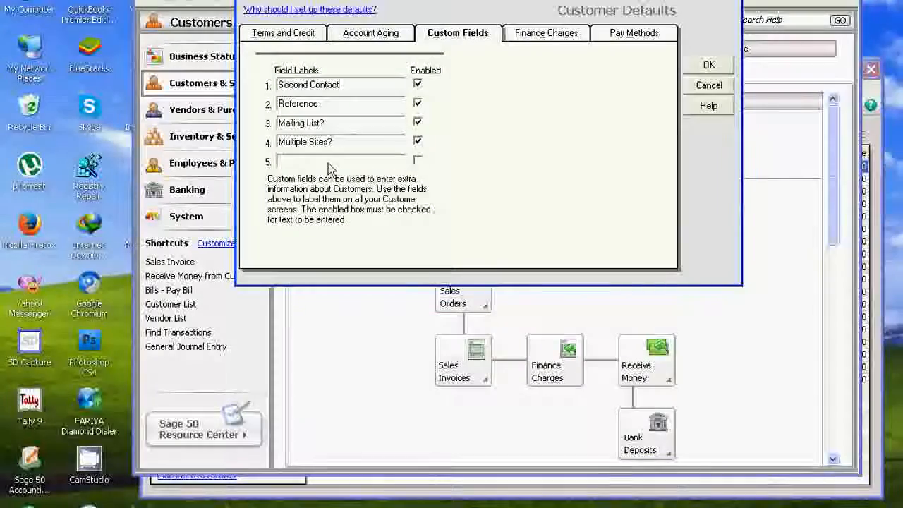
pyautogui.click(417, 163)
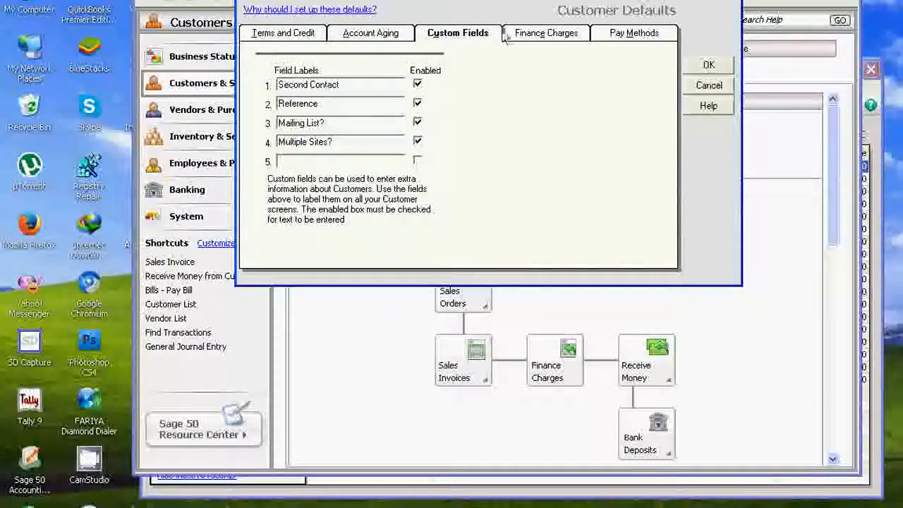
pyautogui.click(530, 33)
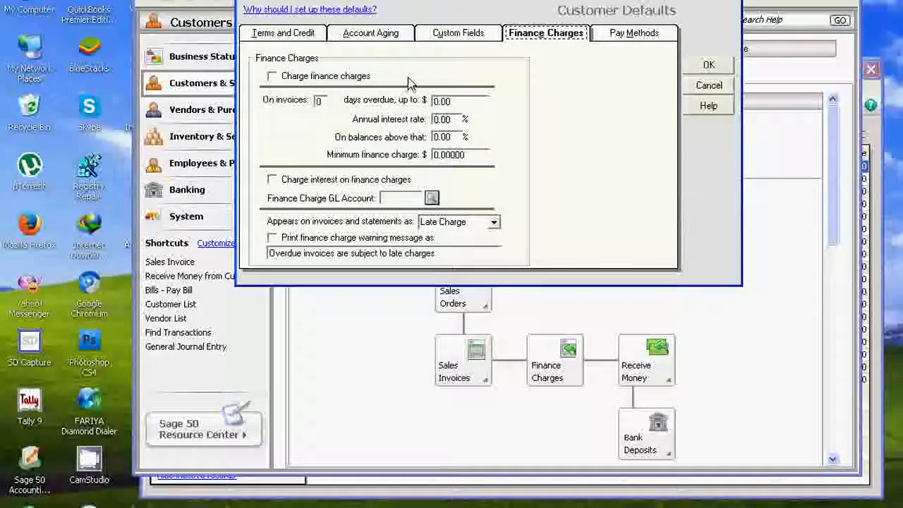
# - Add Direct Deposit as the seventh payment method in the customer defaults
pyautogui.click(645, 33)
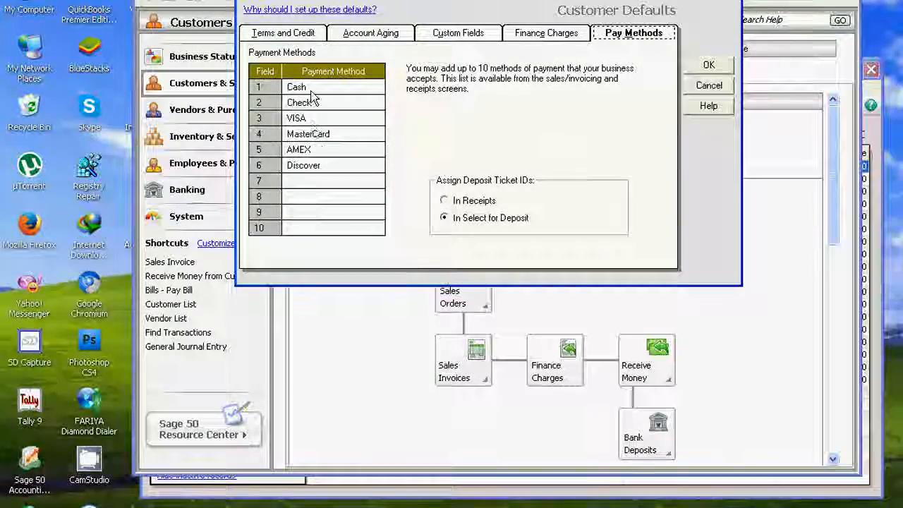
pyautogui.click(301, 183)
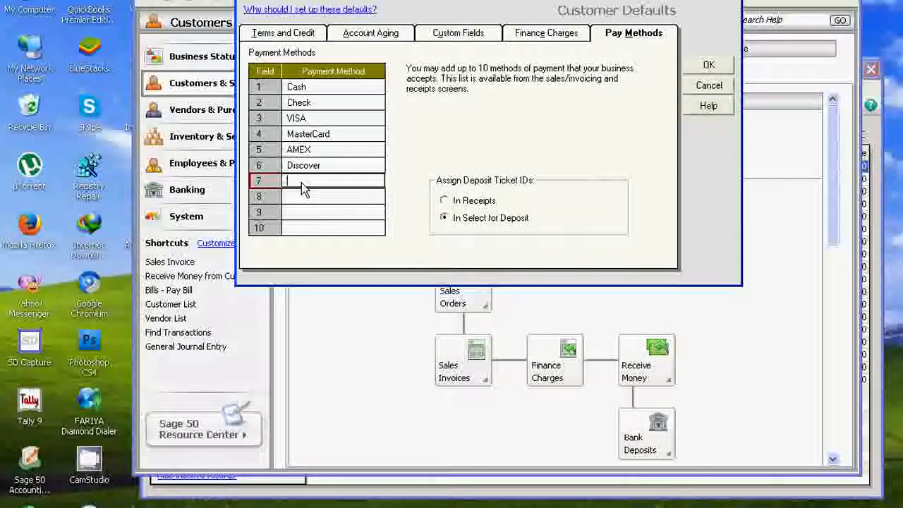
pyautogui.write('Dir')
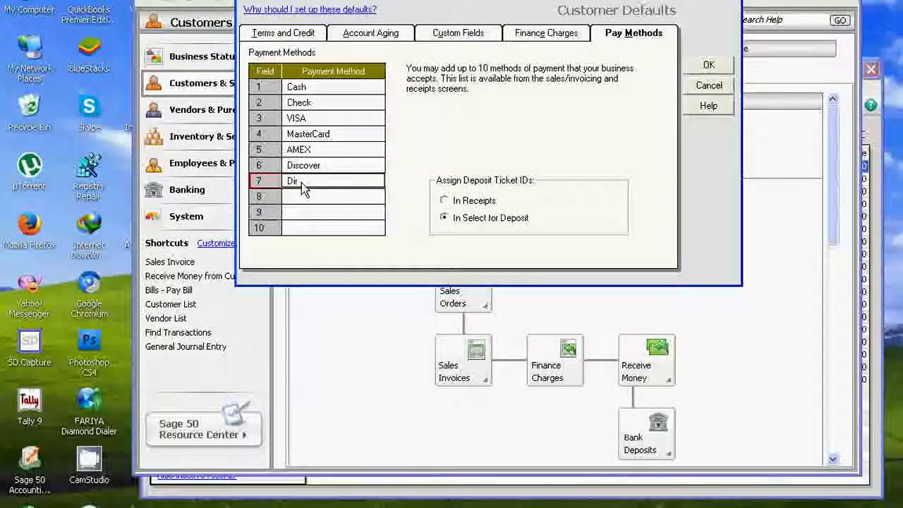
pyautogui.write('ect Depos')
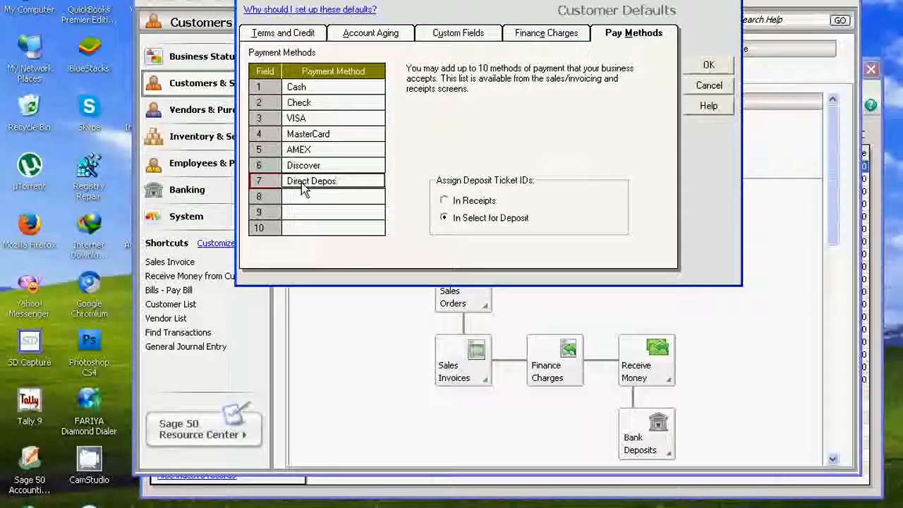
pyautogui.write('it')
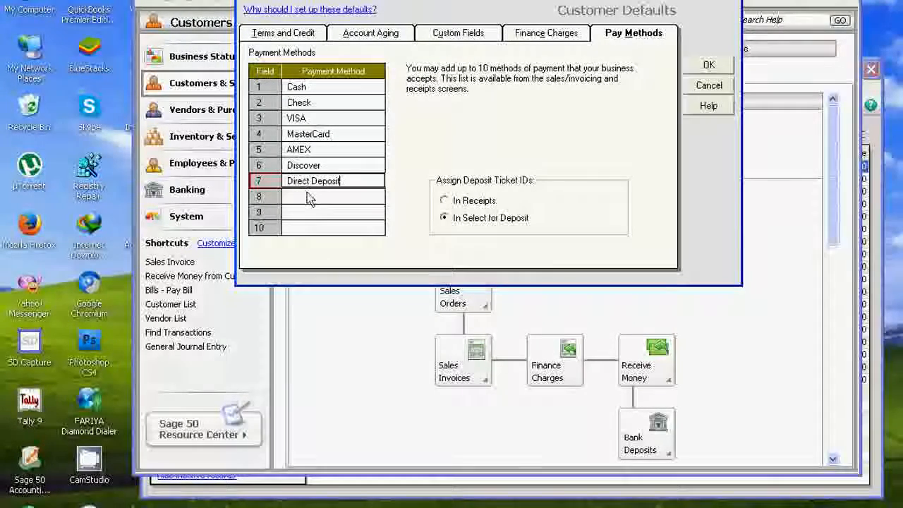
# - Add Debit Card as the eighth payment method in the customer defaults
pyautogui.click(308, 197)
pyautogui.write('Debit')
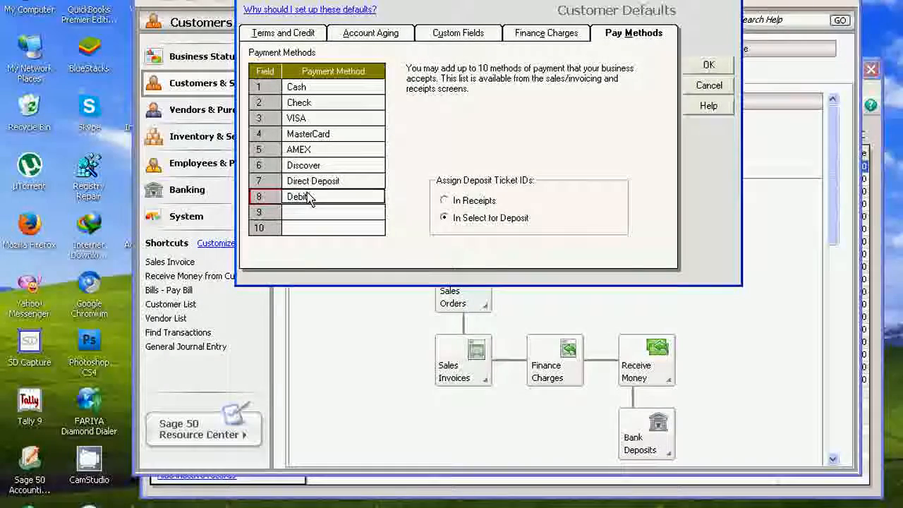
pyautogui.write(' Card')
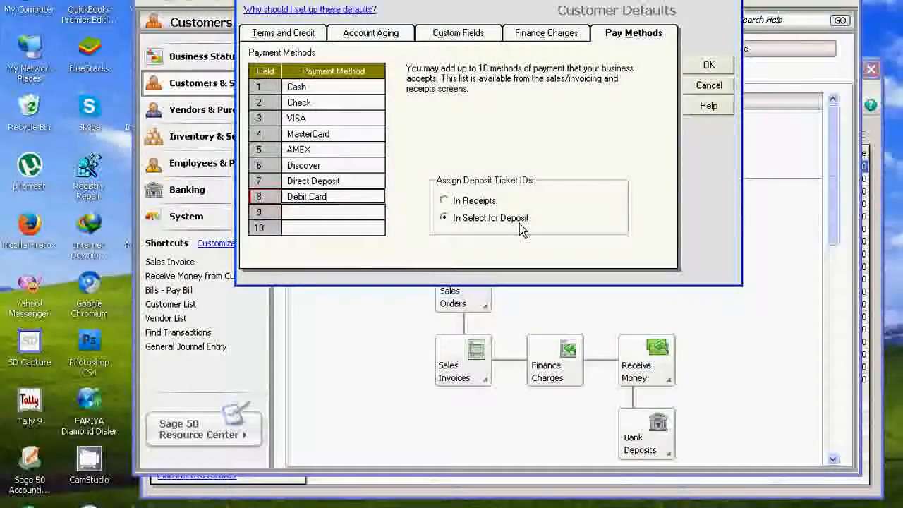
# - Try assigning deposit ticket IDs In Receipts and look through the listed payment methods
pyautogui.click(444, 201)
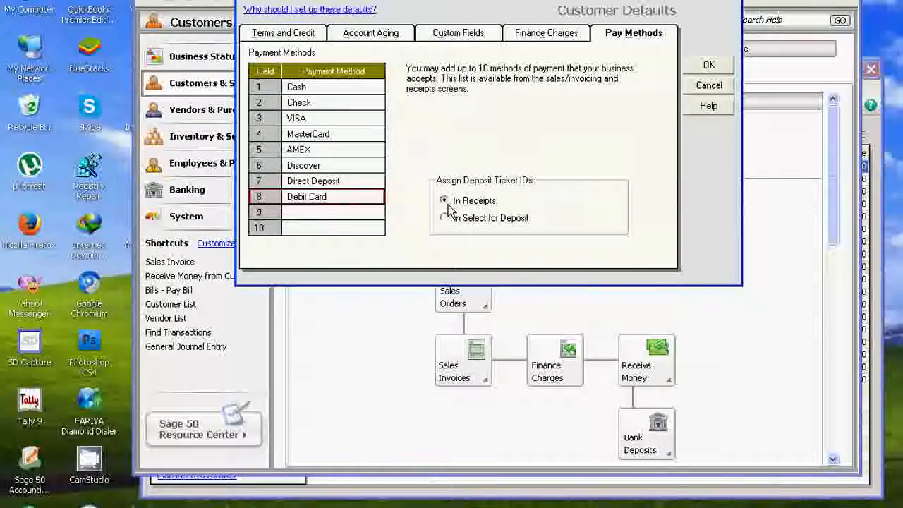
pyautogui.click(364, 180)
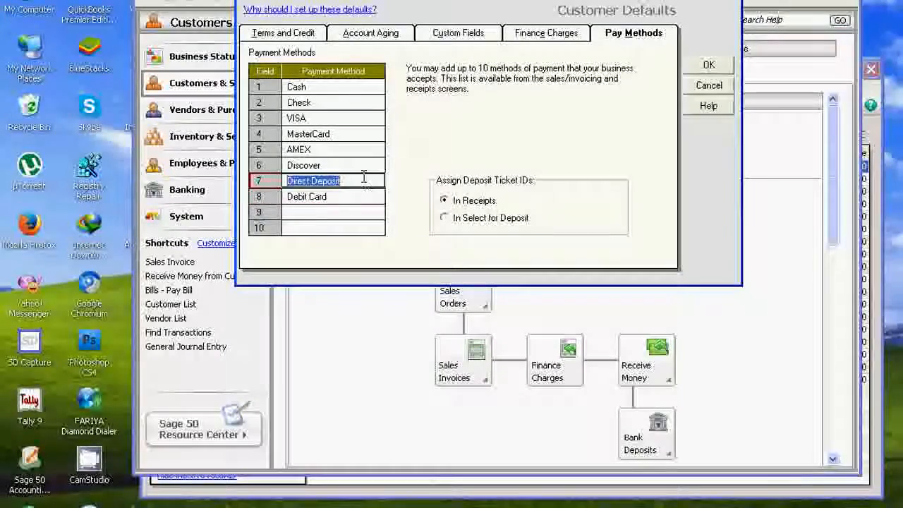
pyautogui.click(365, 166)
pyautogui.click(359, 150)
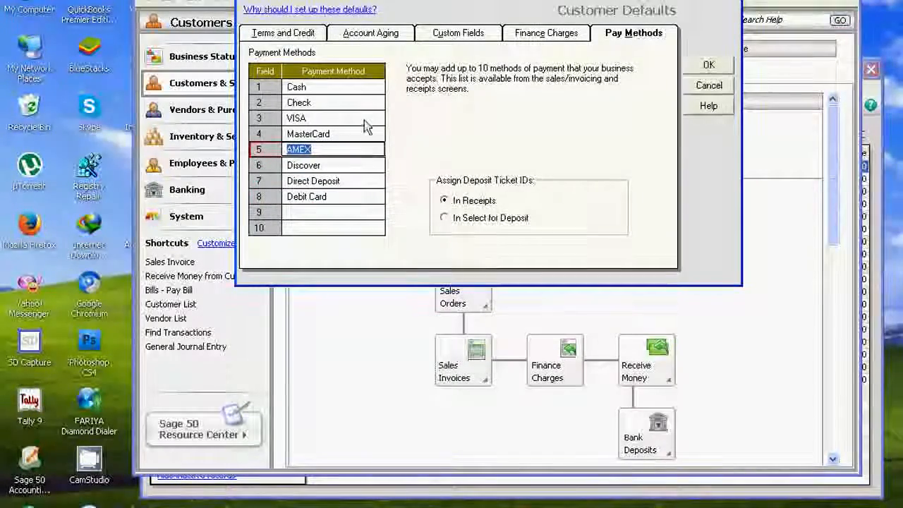
pyautogui.click(364, 118)
# - Set deposit ticket IDs to be assigned In Select for Deposit and save the customer defaults
pyautogui.click(444, 218)
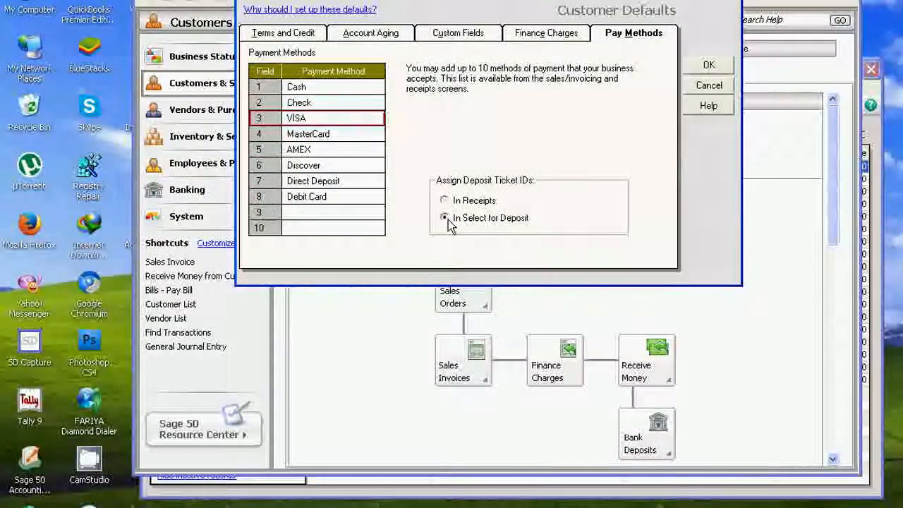
pyautogui.click(449, 201)
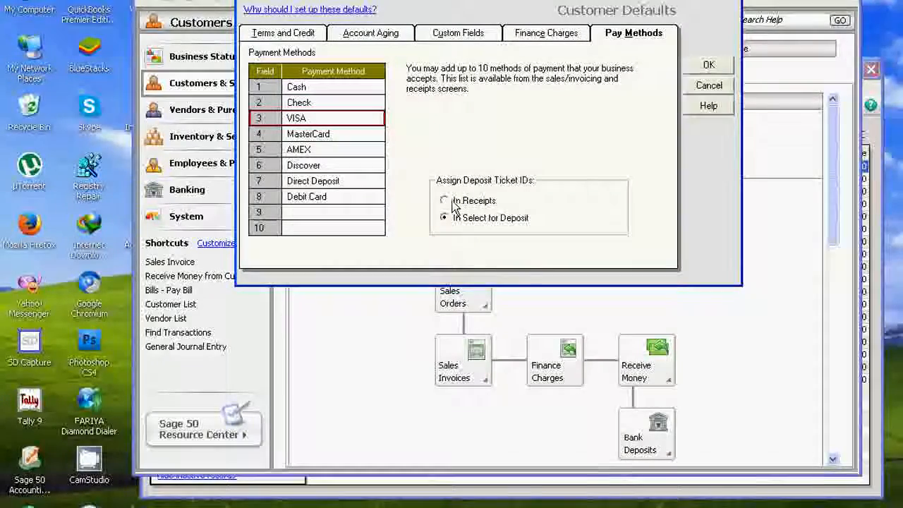
pyautogui.click(708, 65)
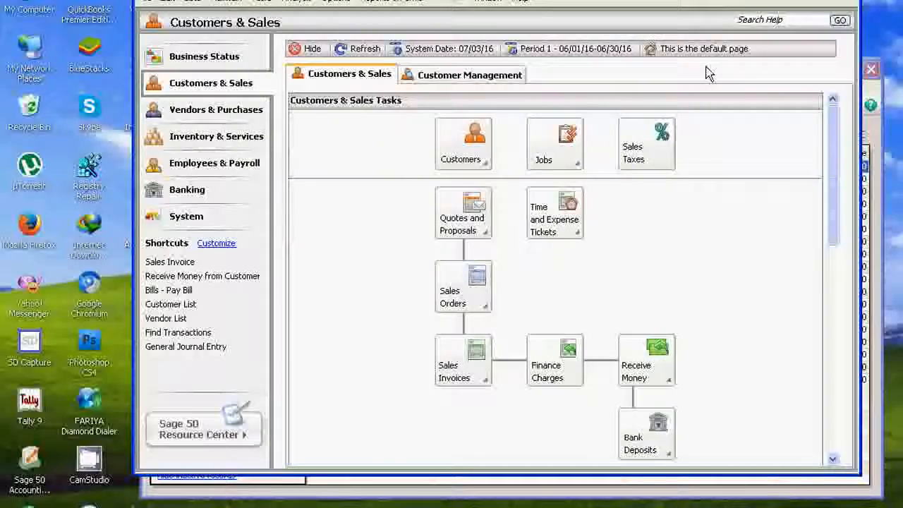